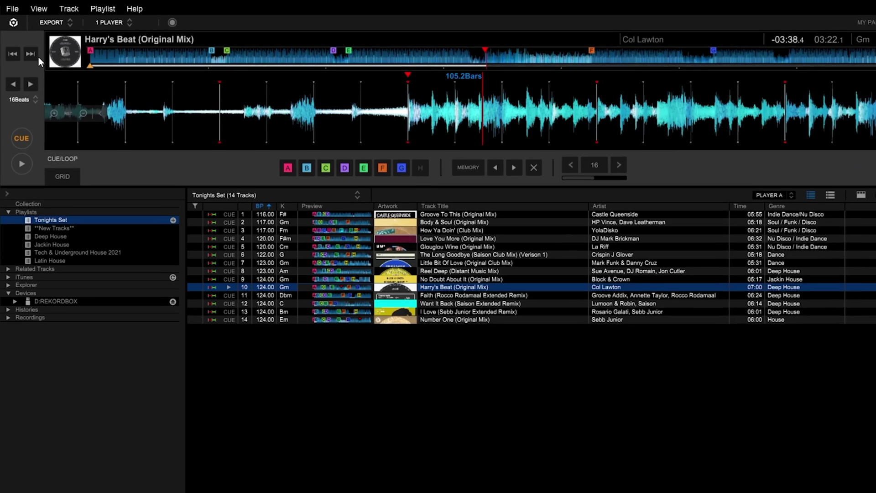
- Export the rekordbox collection as rekordbox_export_0122.xml into Documents
click(10, 16)
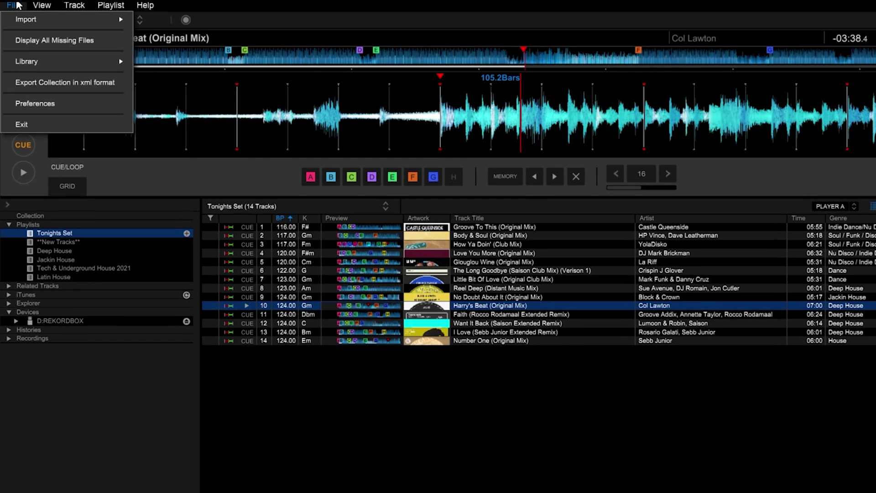
click(110, 88)
text(rekord)
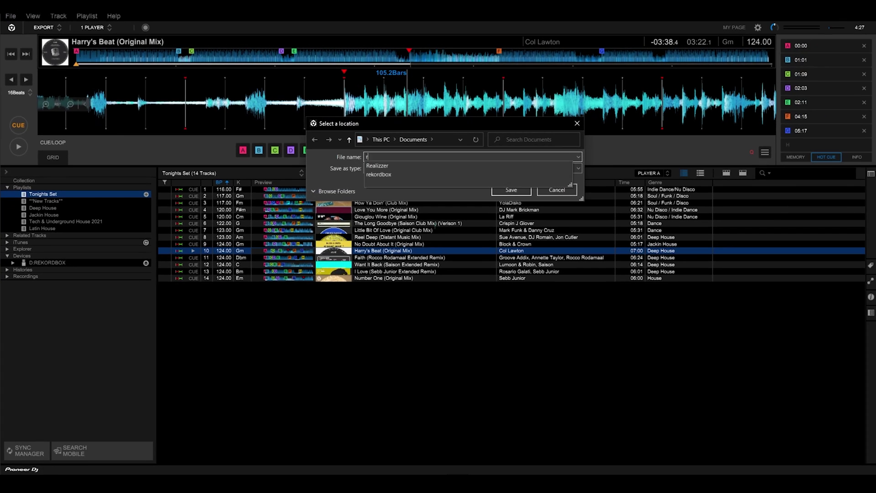
text(box_export_0122)
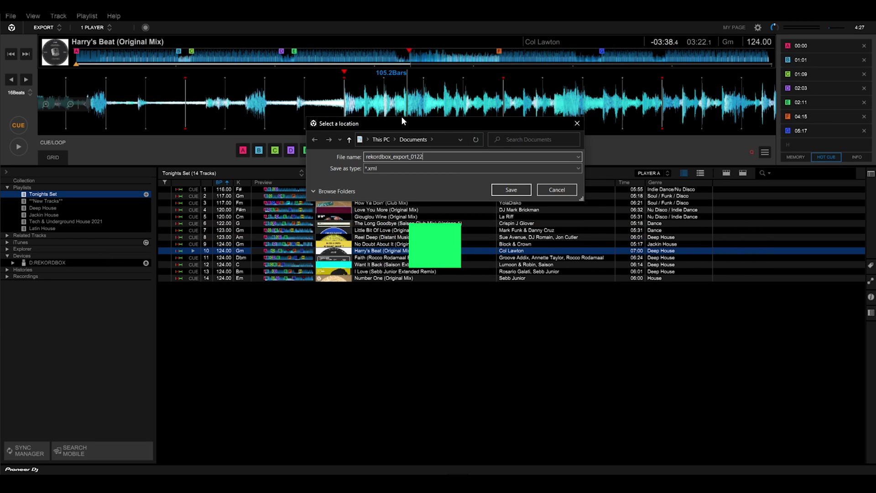
click(511, 190)
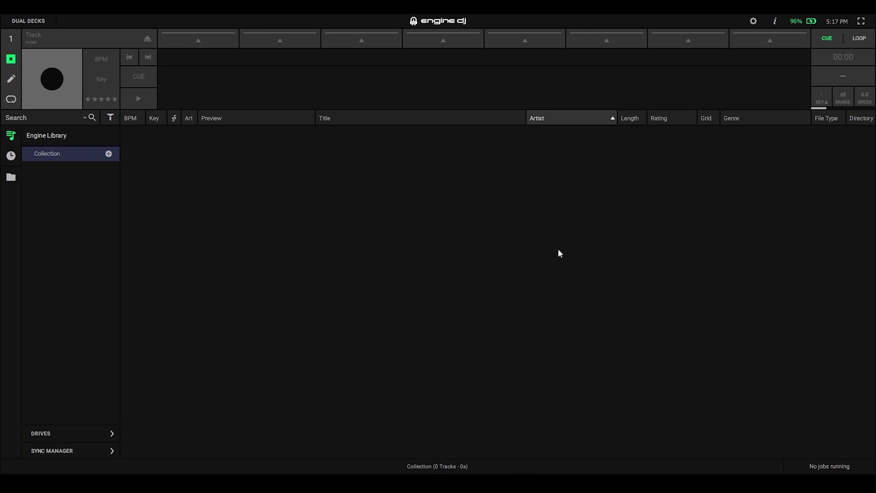
- In Library settings, set Rekordbox Library to On and Cue/Loop Type to Hot Cues/Loops
click(753, 21)
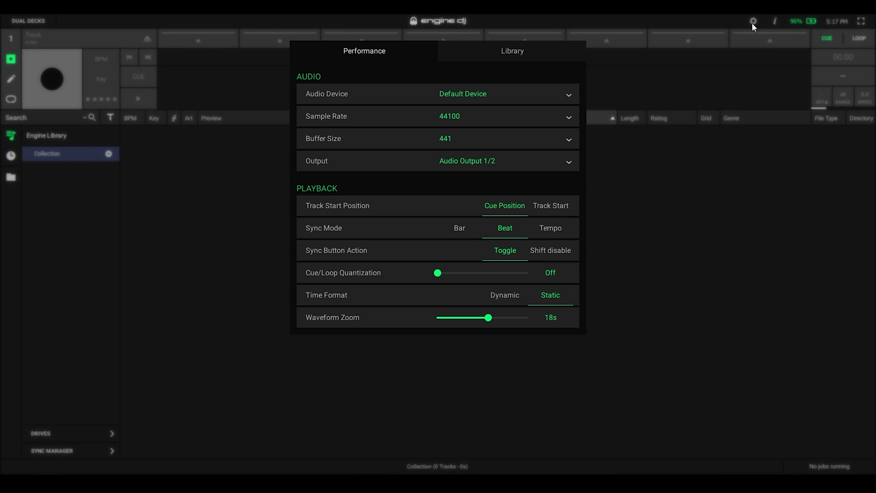
click(559, 59)
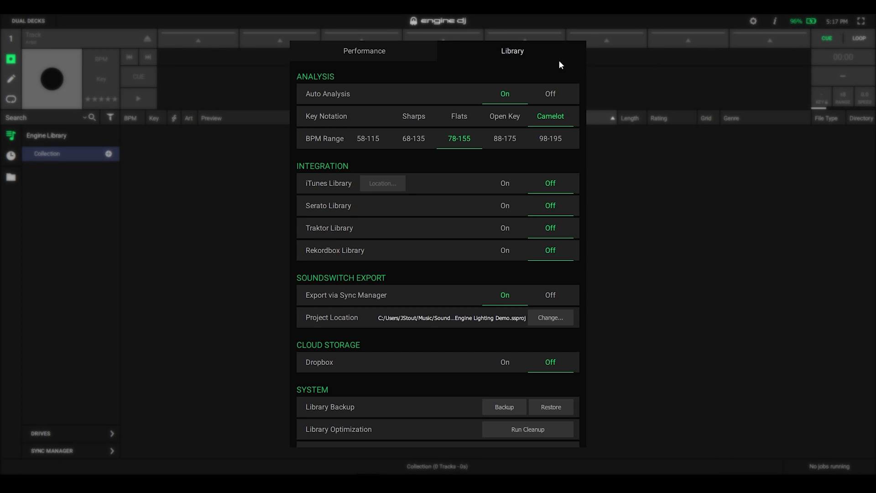
click(505, 249)
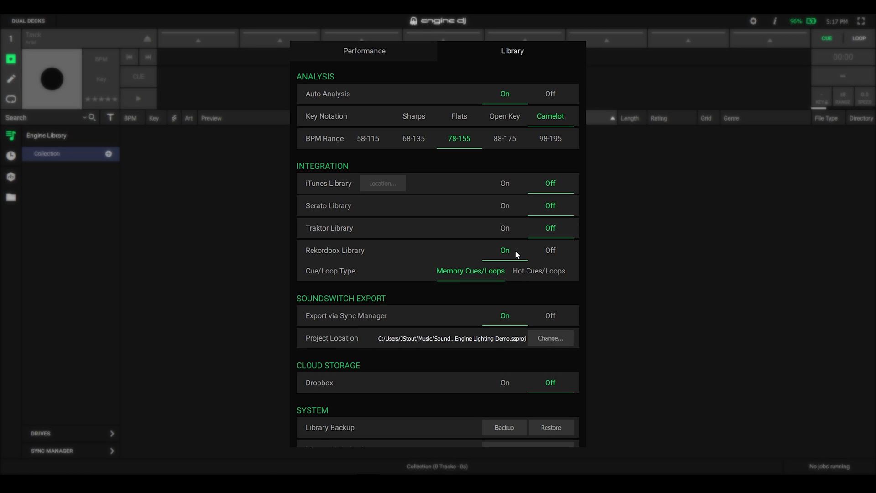
click(561, 279)
click(605, 274)
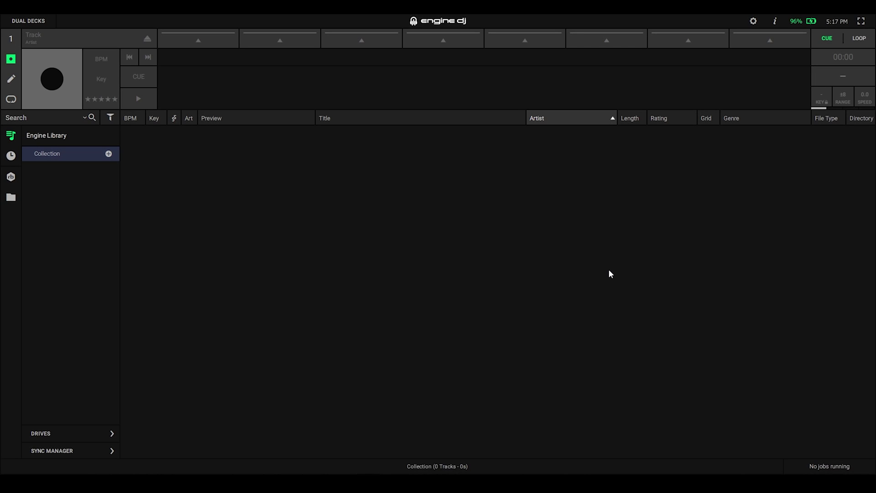
- Update the Rekordbox library from rekordbox_export_0122.xml, importing Hot Cues/Loops
click(10, 177)
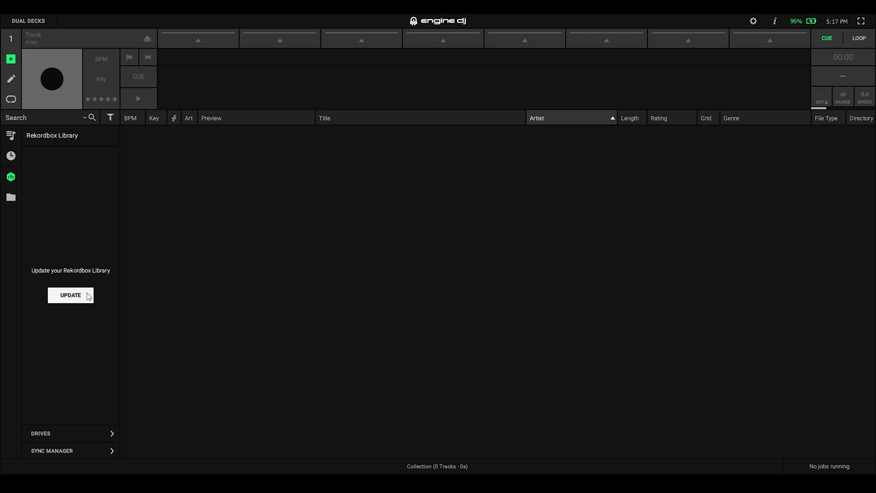
click(87, 296)
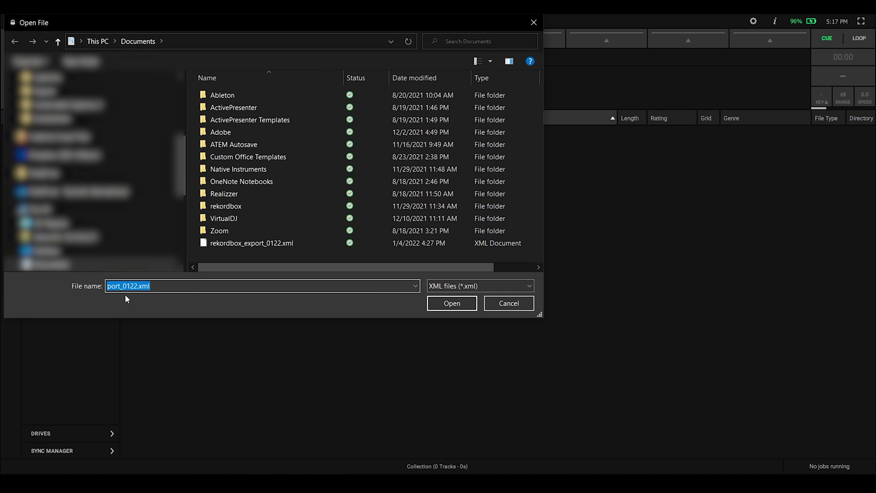
click(264, 243)
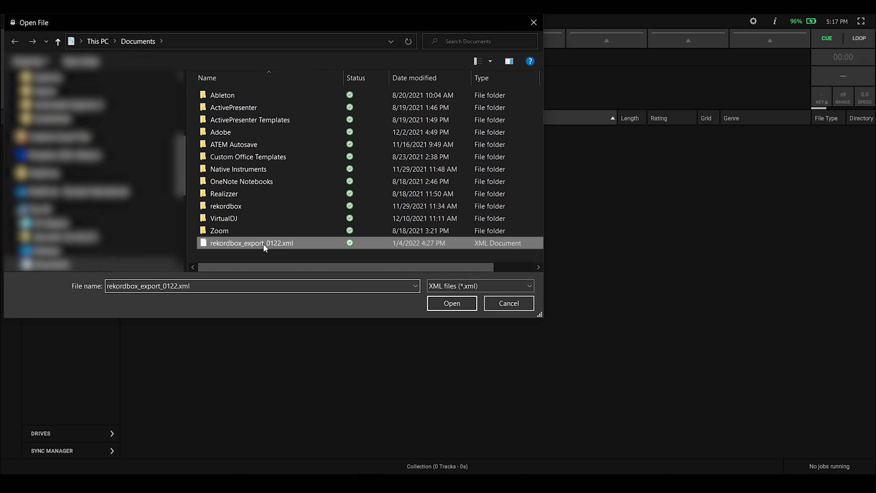
click(451, 303)
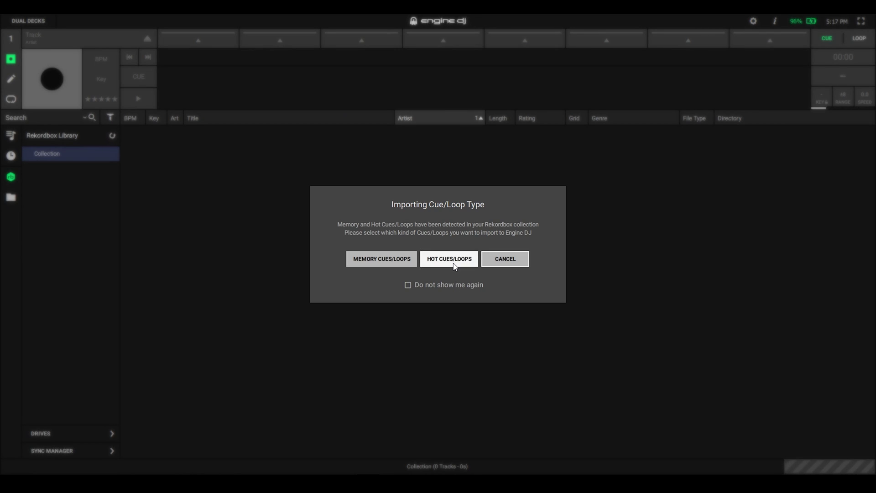
click(454, 260)
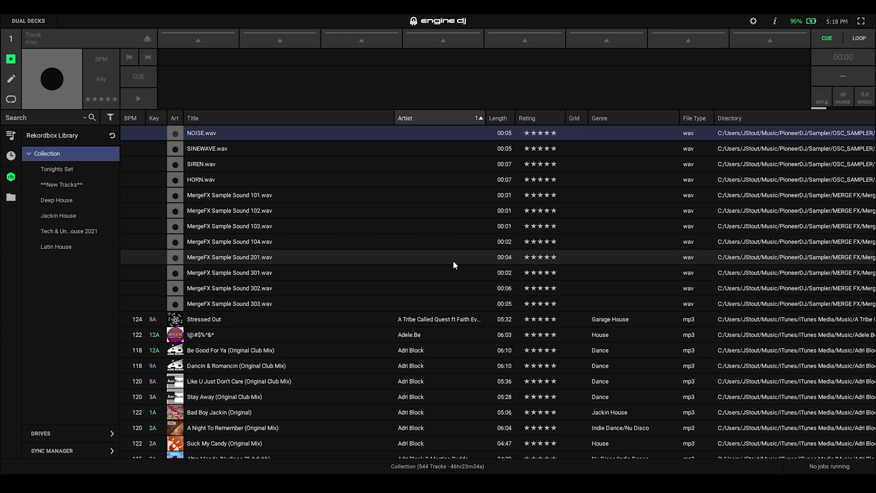
- Import Tonights Set as a playlist and drag Latin House onto the Engine Library
click(71, 169)
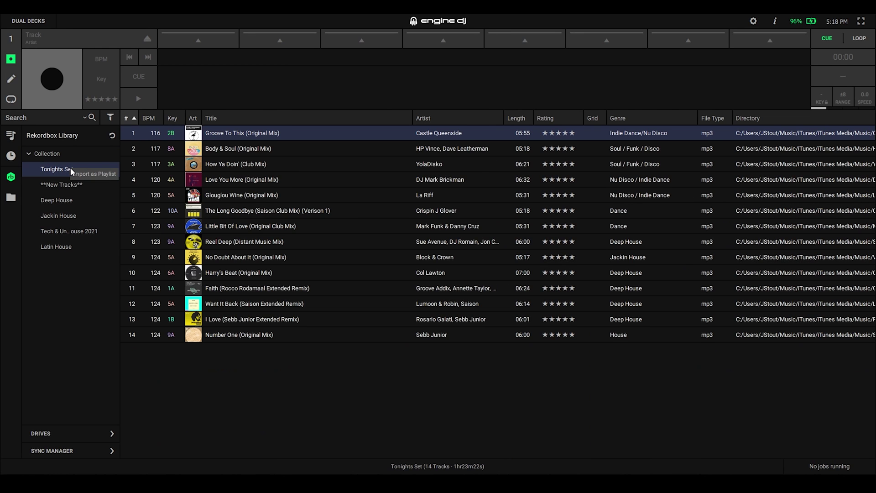
click(112, 173)
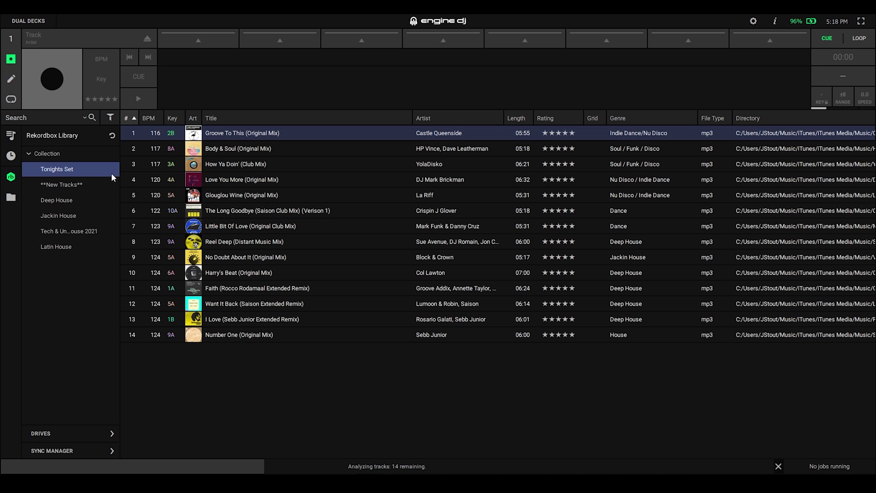
click(90, 244)
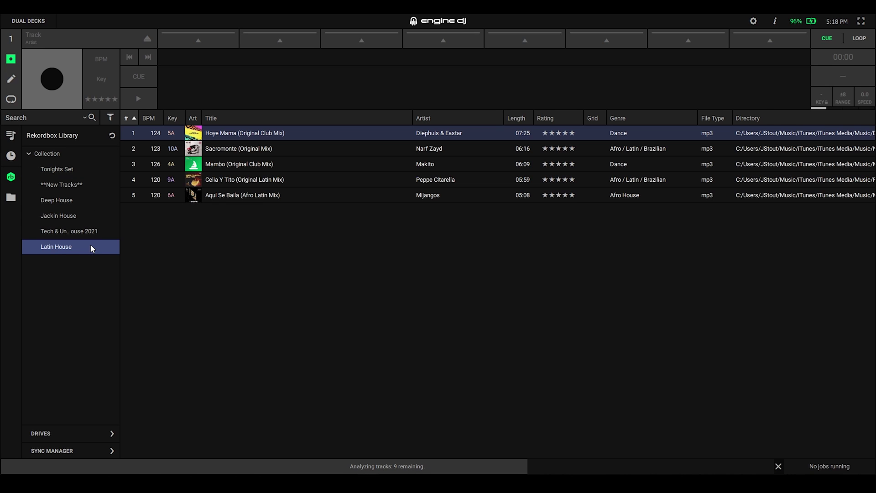
mouse_move(90, 247)
mouse_down()
mouse_move(13, 135)
mouse_move(68, 186)
mouse_up()
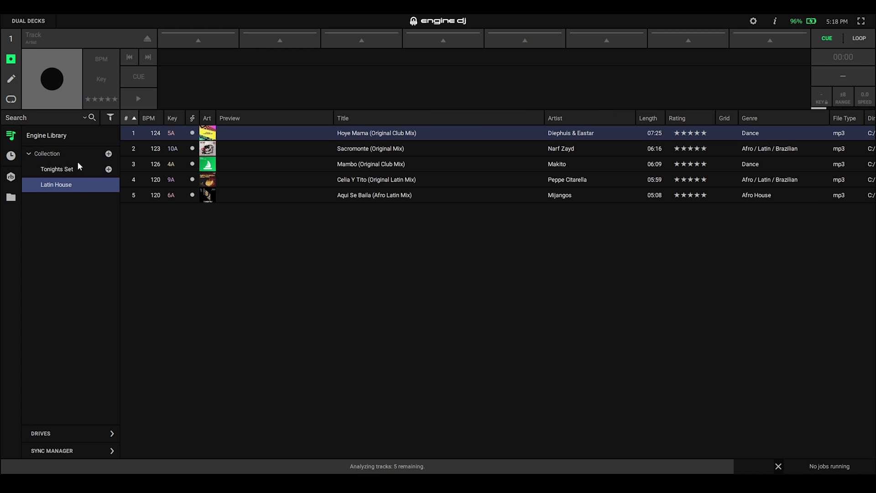
- Load Love You More, then Glouglou Wine, from Tonights Set and jump to Cue 3
click(83, 183)
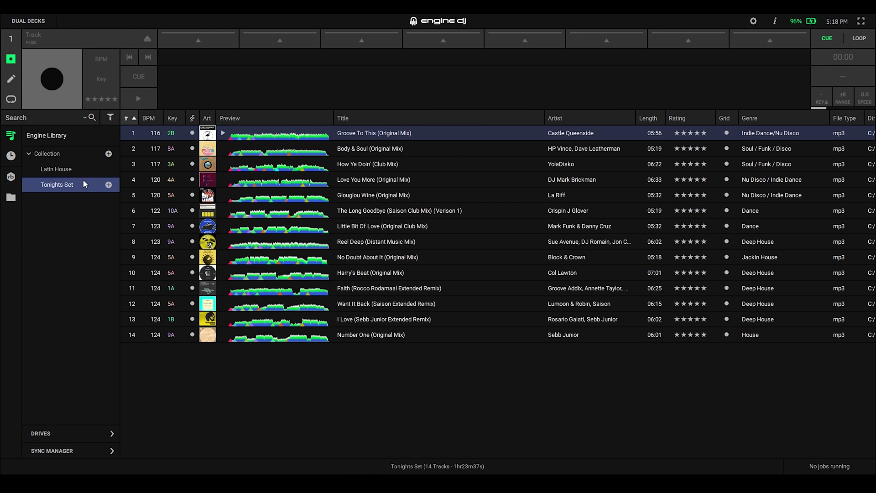
double_click(390, 179)
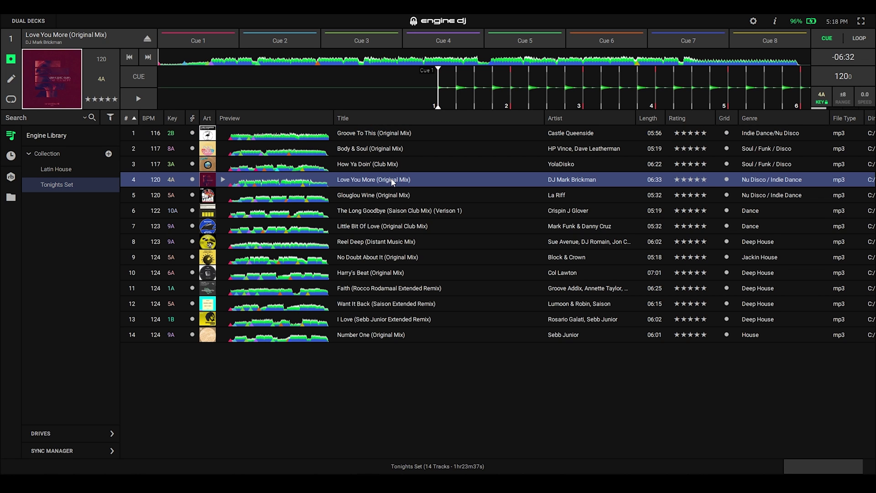
double_click(398, 196)
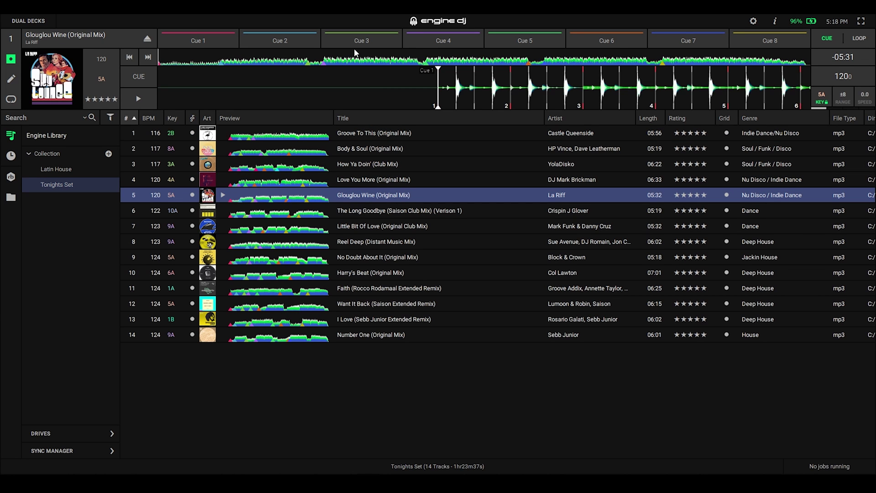
click(352, 39)
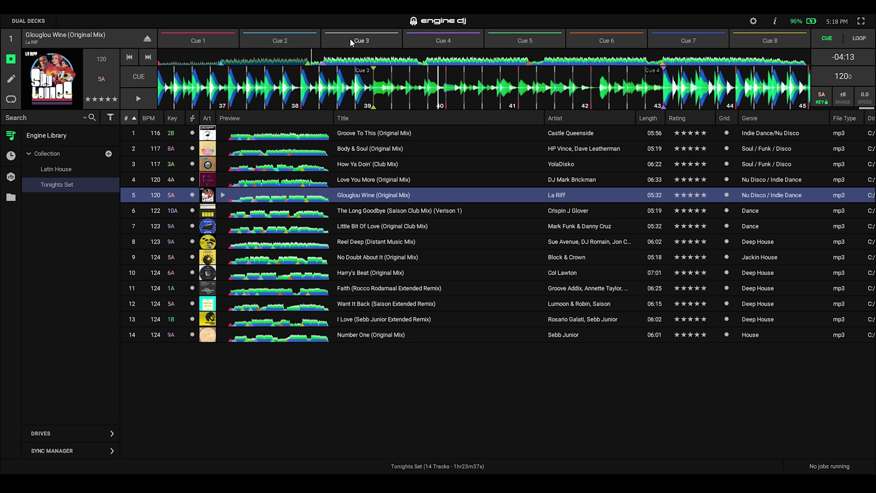
click(351, 38)
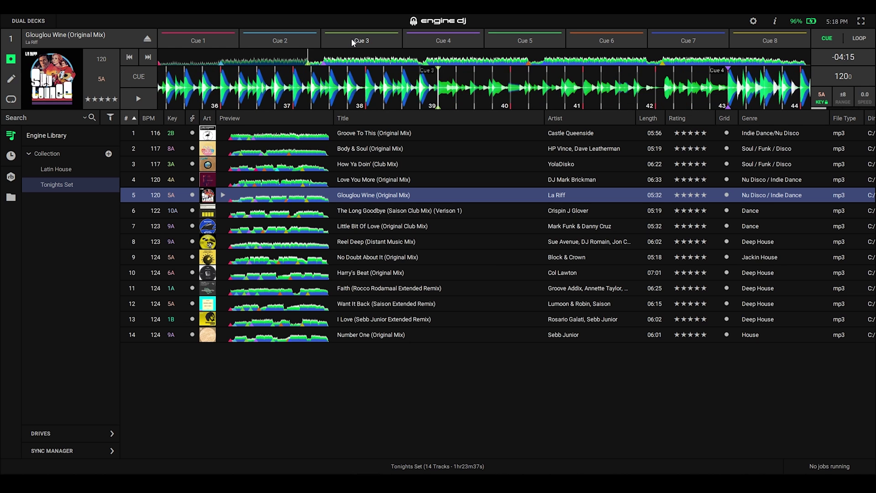
- Export the checked Latin House and Tonights Set playlists to the REKORDBOX drive with Sync Manager
click(80, 455)
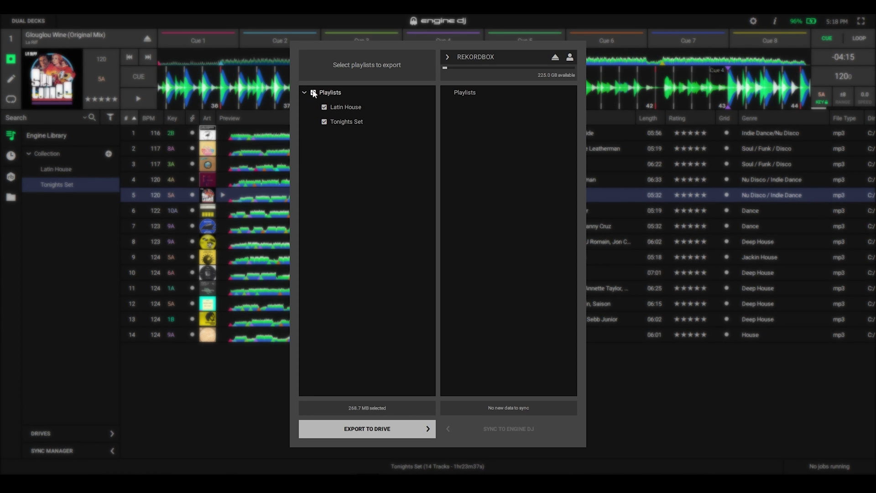
click(415, 426)
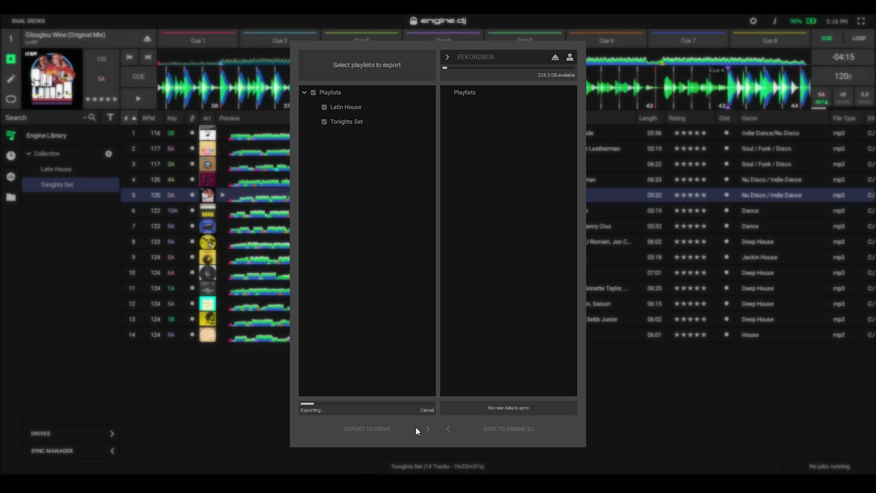